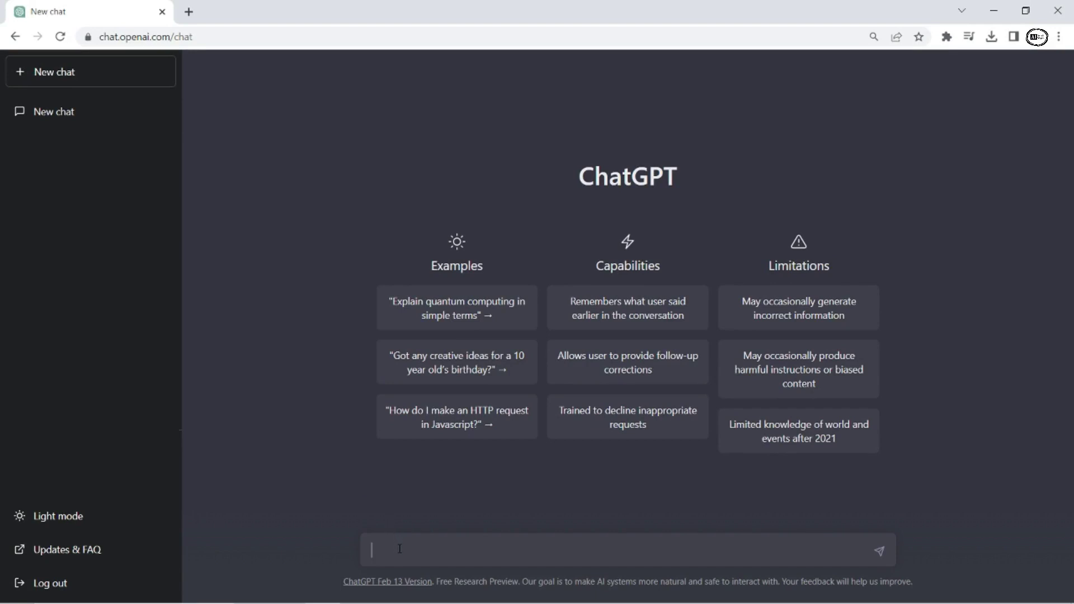
- Ask ChatGPT to 'Write a complete script on AI for my YouTube Video' and select the full reply to copy
type("Write a complete script on ")
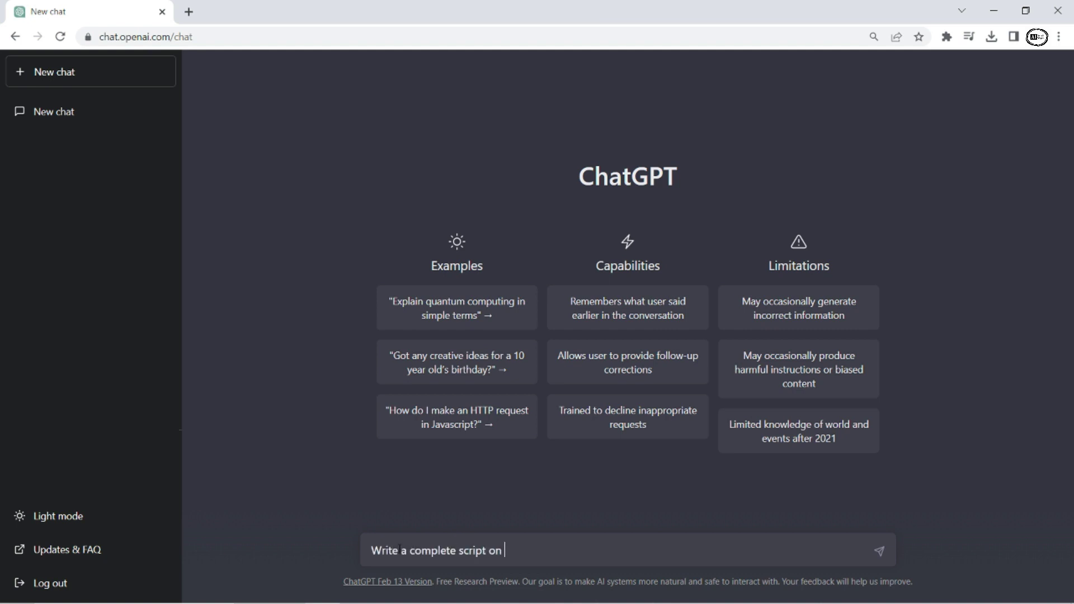
type("AI for my YouTube Video")
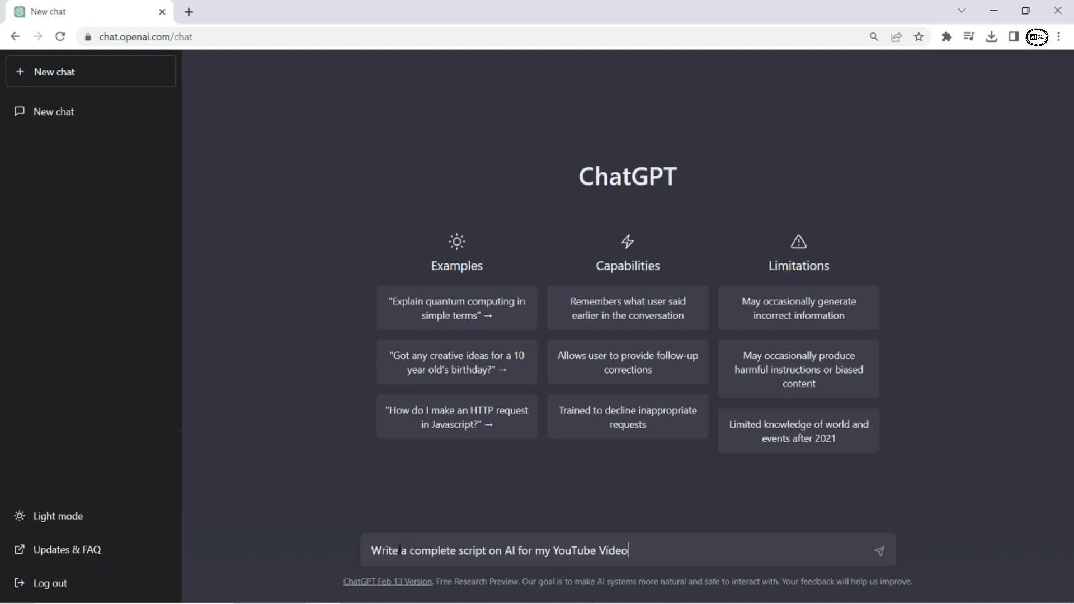
key("Return")
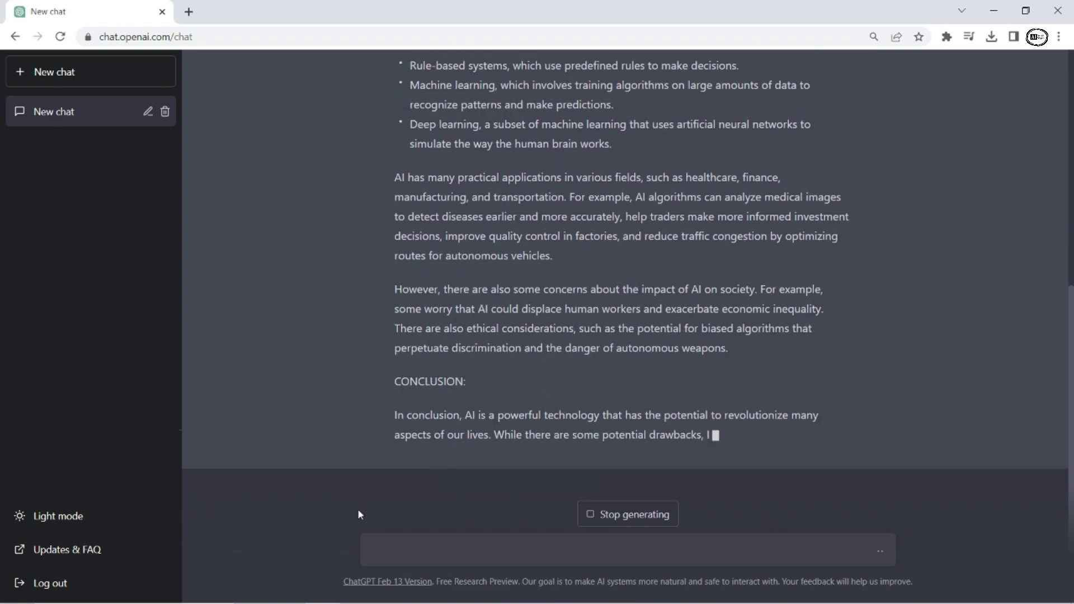
scroll(418, 147, "up", 9)
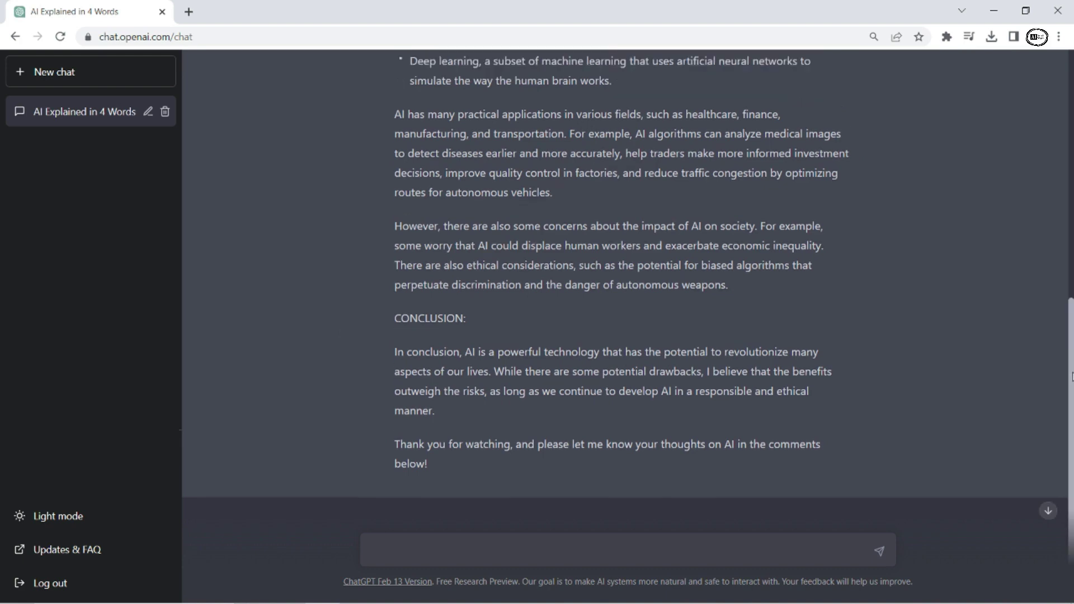
left_click_drag(418, 147, 576, 484)
right_click(508, 354)
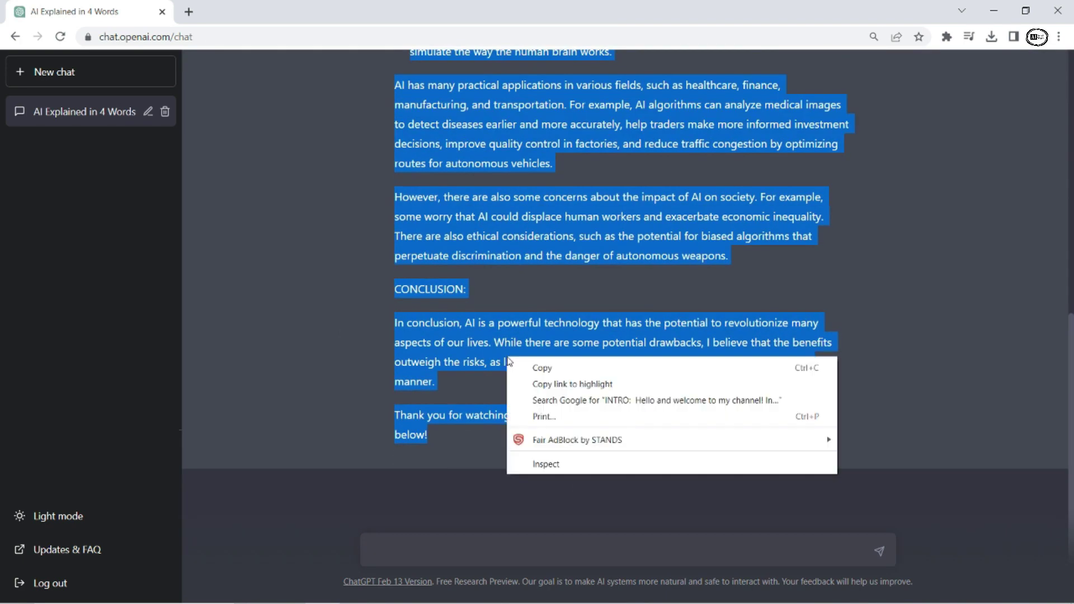
- Copy the script, start a Script to Video project, paste the script in and proceed
left_click(537, 364)
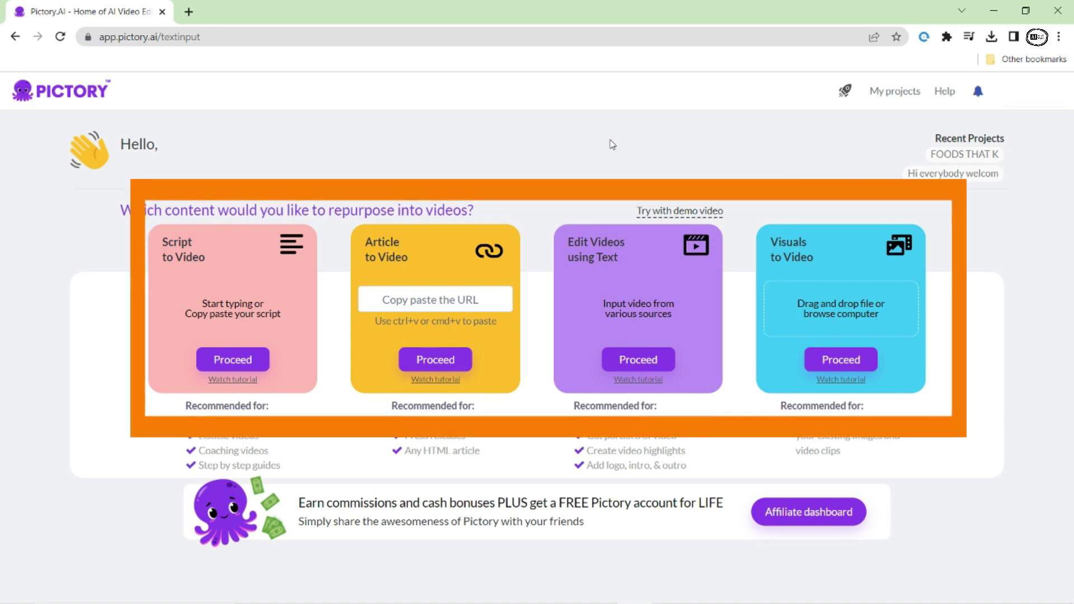
left_click(247, 359)
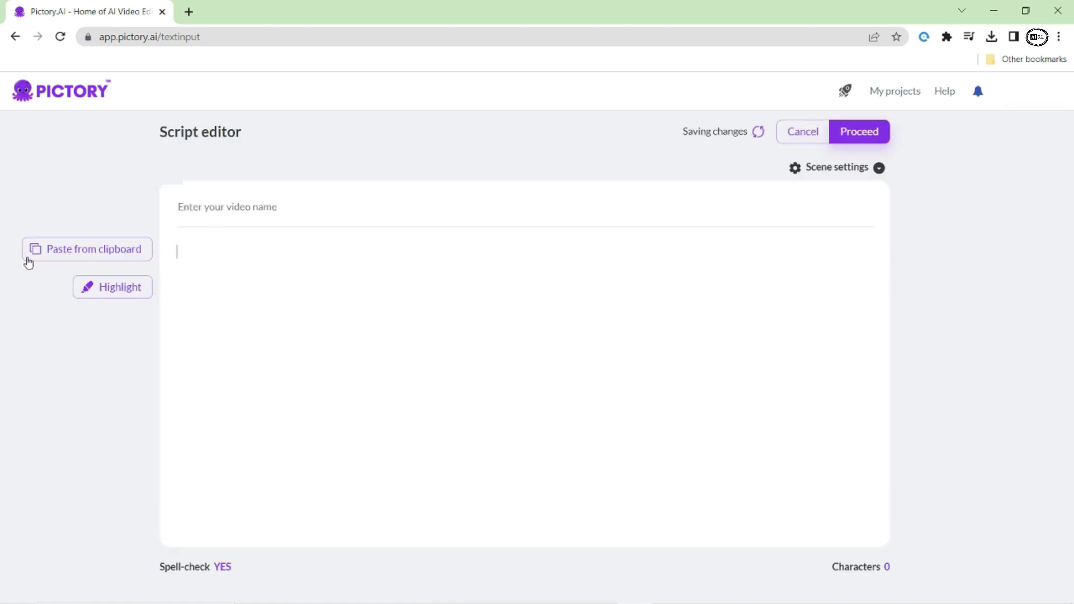
left_click(58, 249)
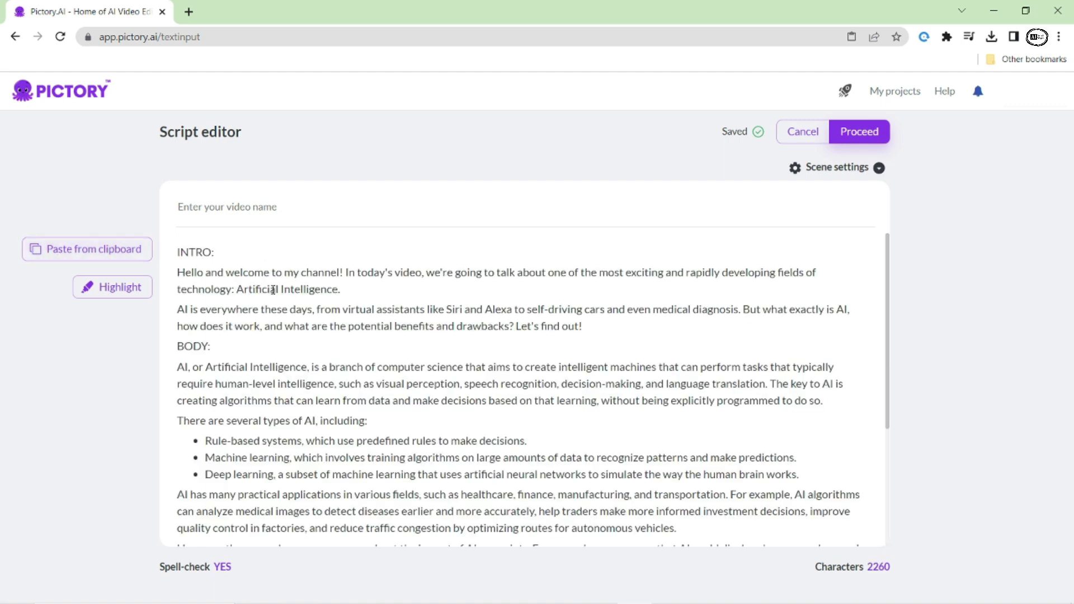
scroll(830, 192, "down", 1)
left_click(859, 132)
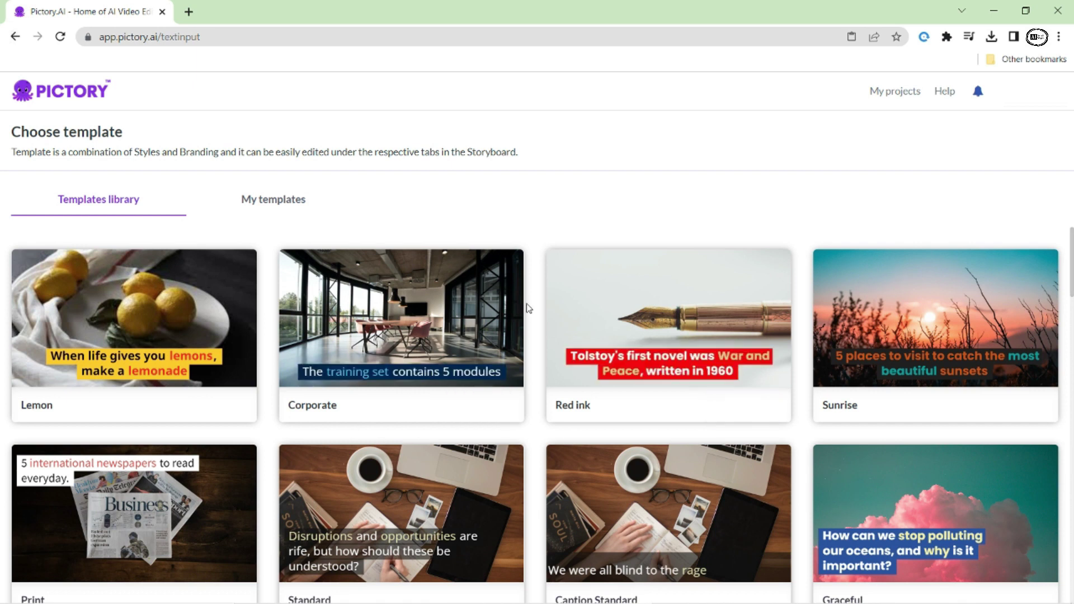
- Browse the templates library and choose the Corporate template
scroll(898, 324, "down", 2)
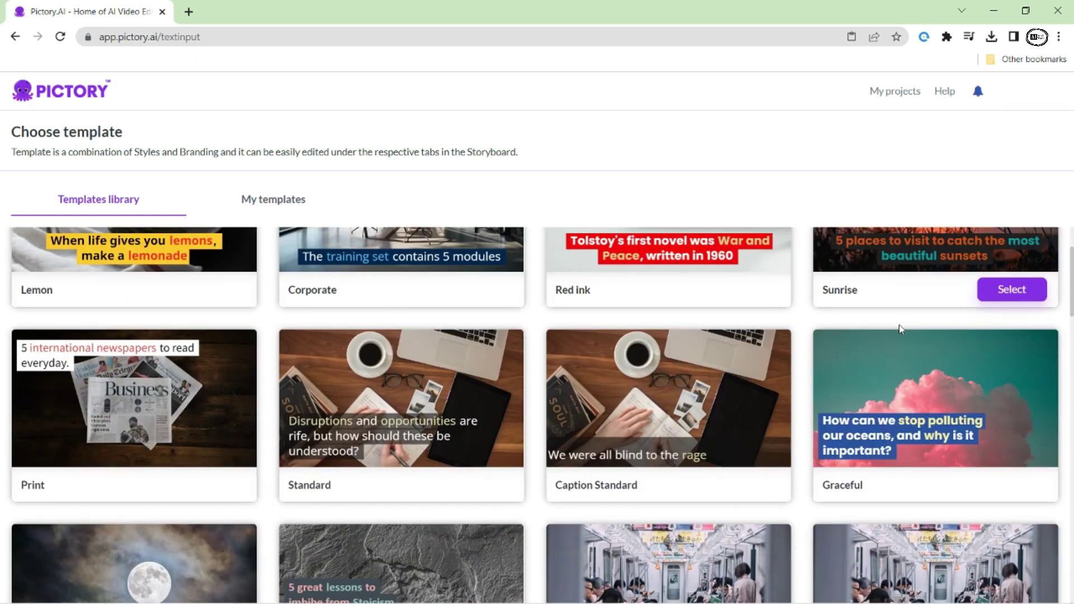
scroll(900, 328, "down", 12)
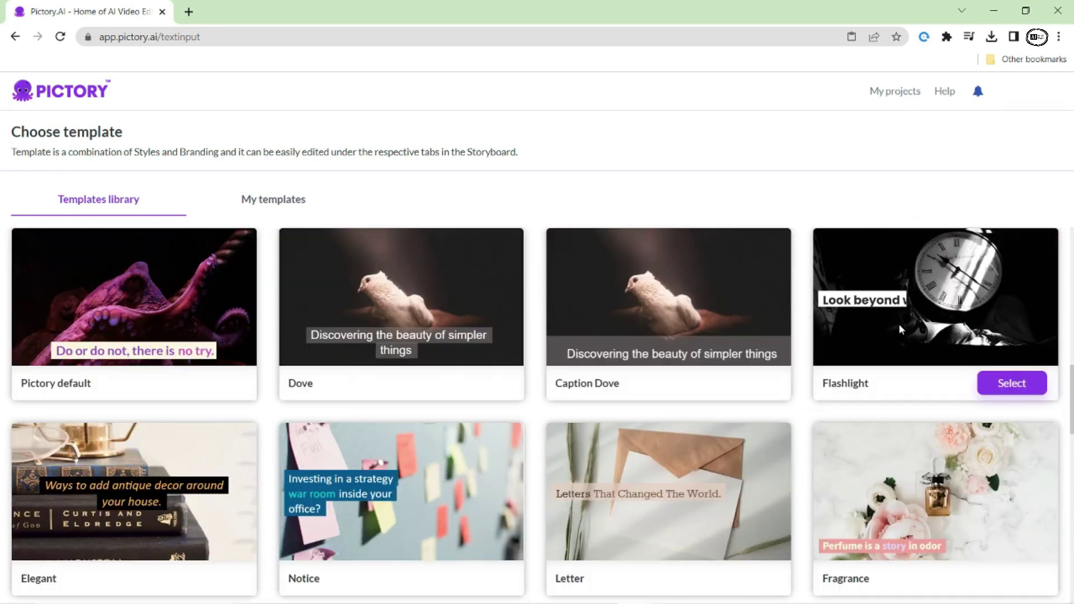
scroll(900, 328, "down", 10)
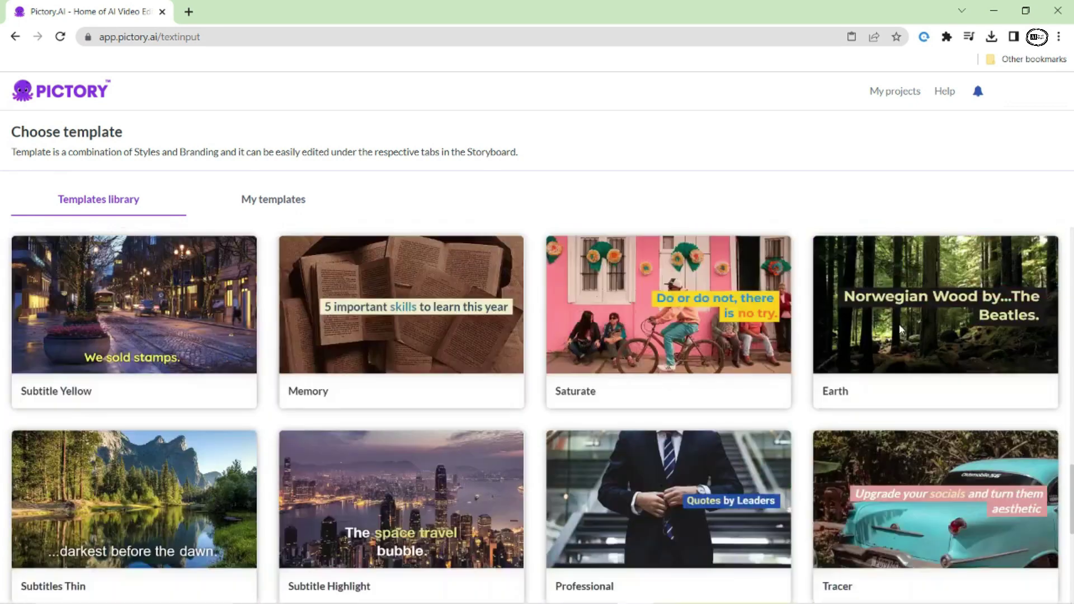
scroll(900, 328, "down", 6)
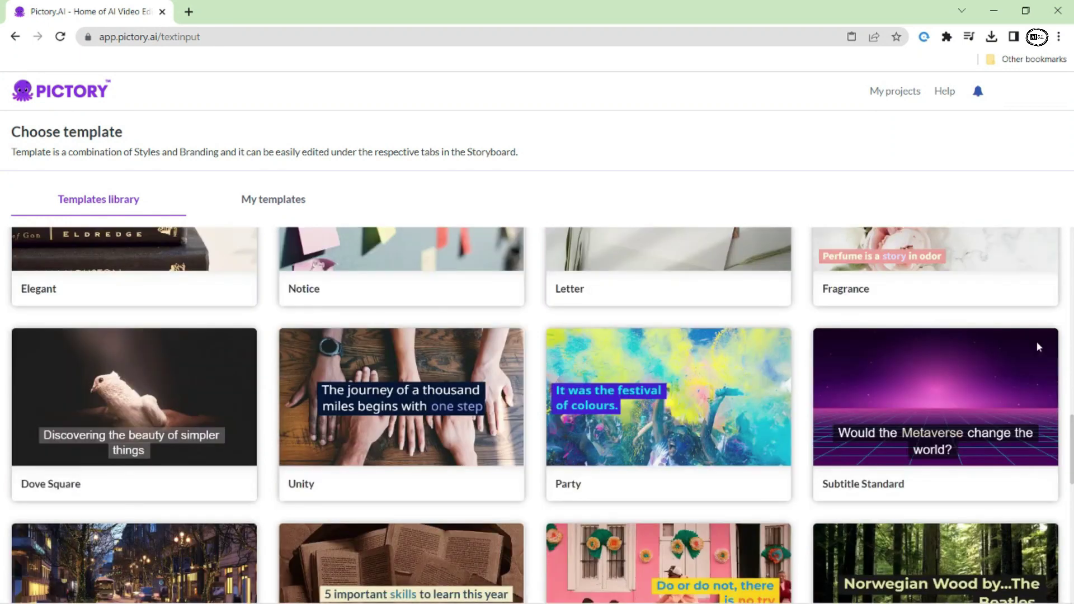
scroll(1043, 393, "up", 10)
scroll(1031, 271, "up", 5)
scroll(646, 341, "down", 15)
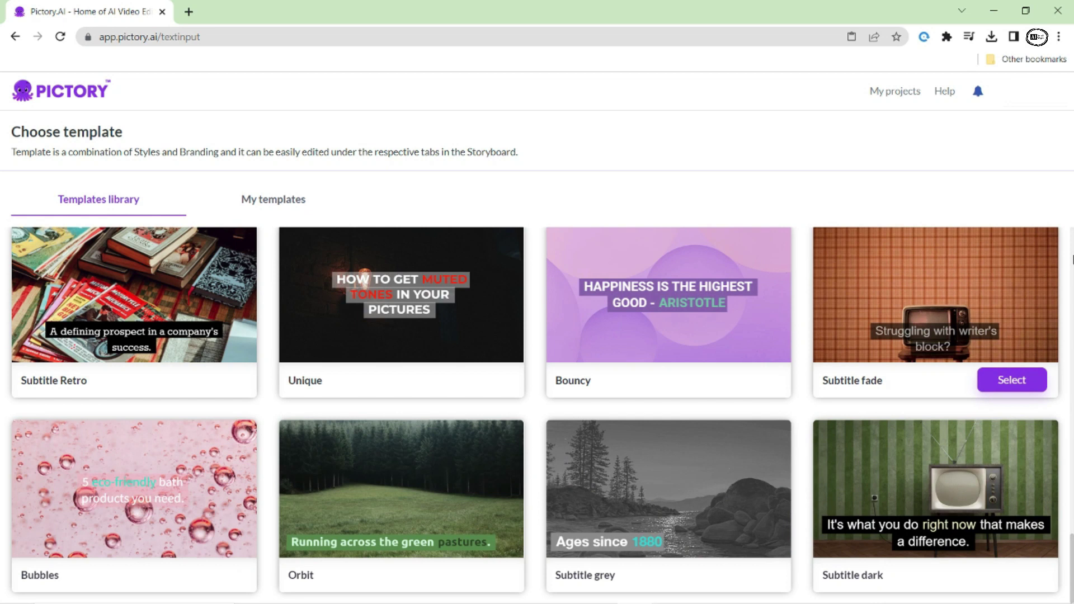
scroll(1063, 213, "up", 5)
scroll(1028, 327, "up", 5)
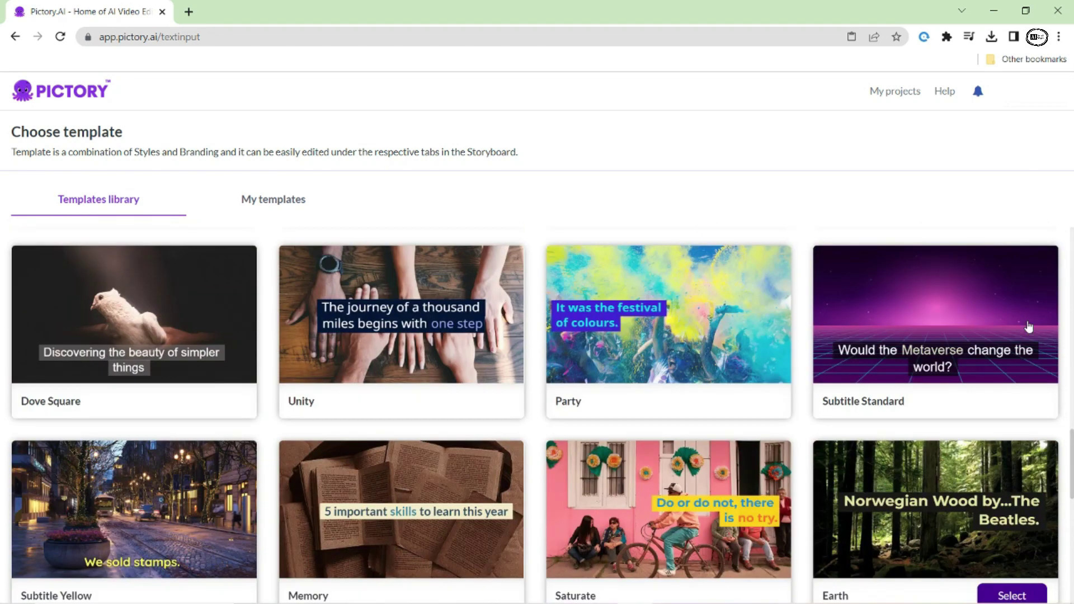
scroll(1028, 326, "up", 5)
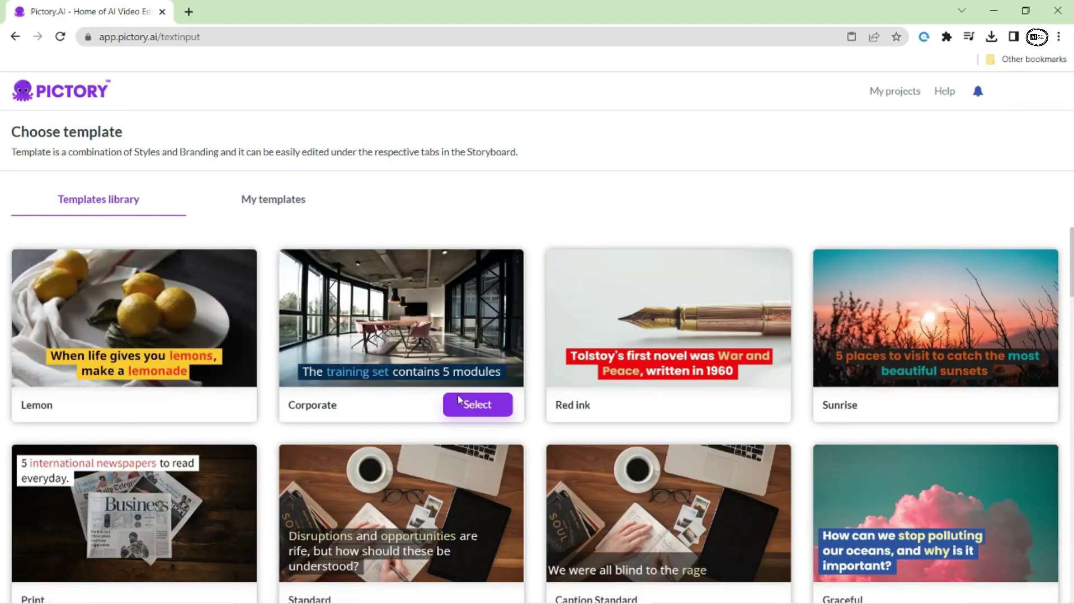
left_click(466, 412)
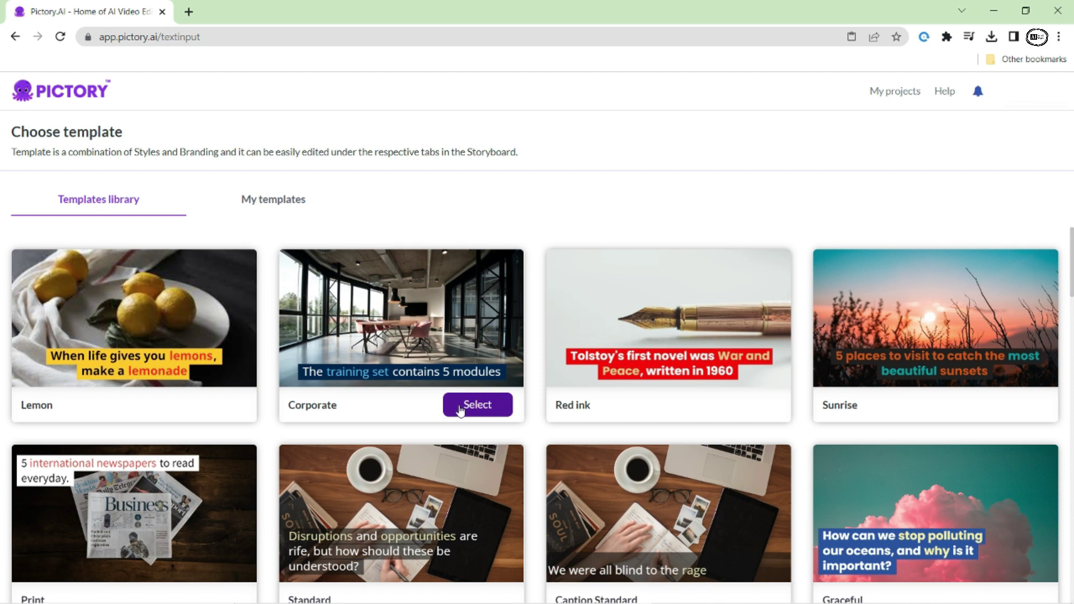
- Confirm the Corporate template to generate the 3m 20s storyboard of stock-visual scenes
left_click(459, 407)
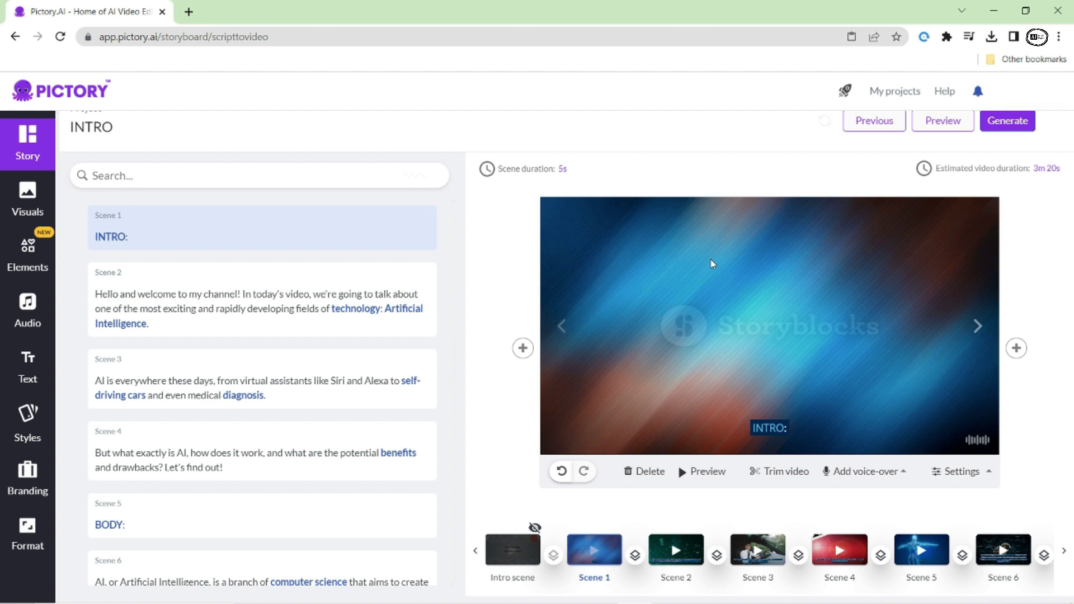
- Preview Scene 3, then open the Visuals library of AI stock clips for Scene 6
double_click(978, 333)
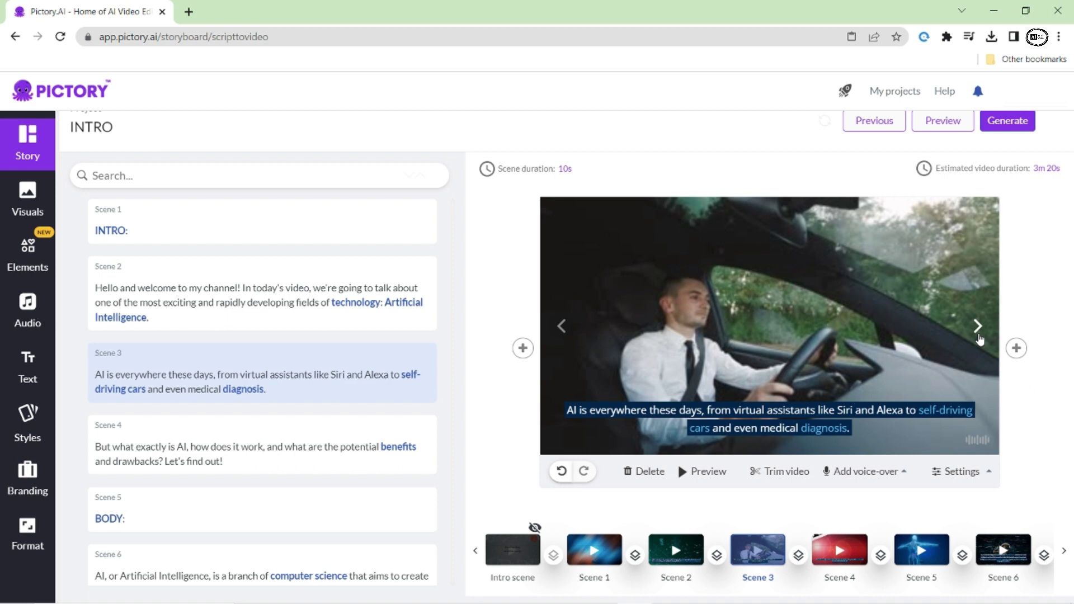
left_click(978, 326)
left_click(28, 199)
left_click(96, 178)
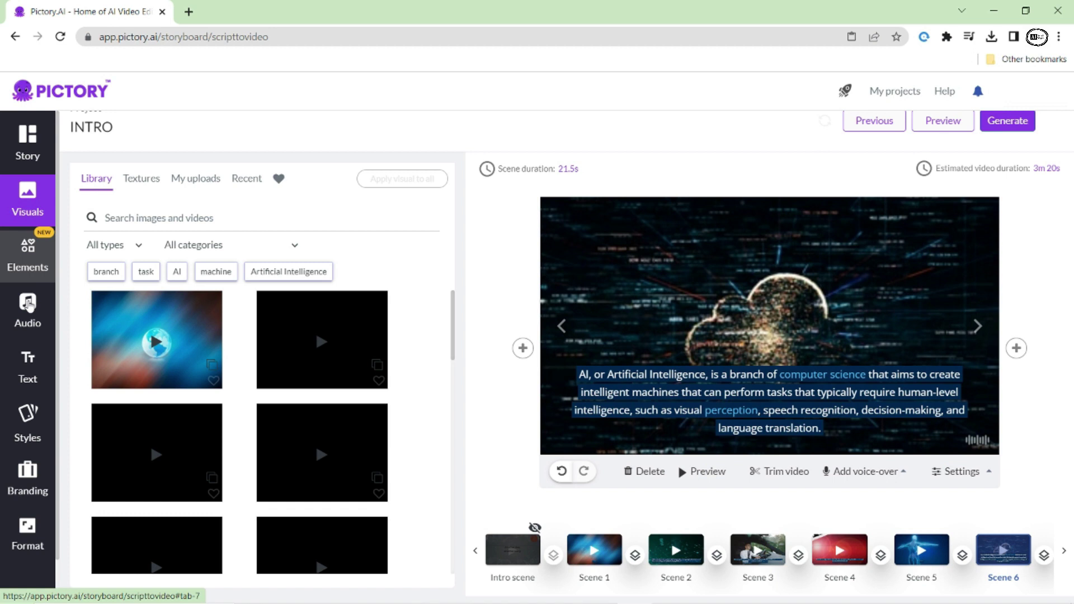
- Apply the track 'Can't Hold Me Back' from the Audio background music library
left_click(30, 313)
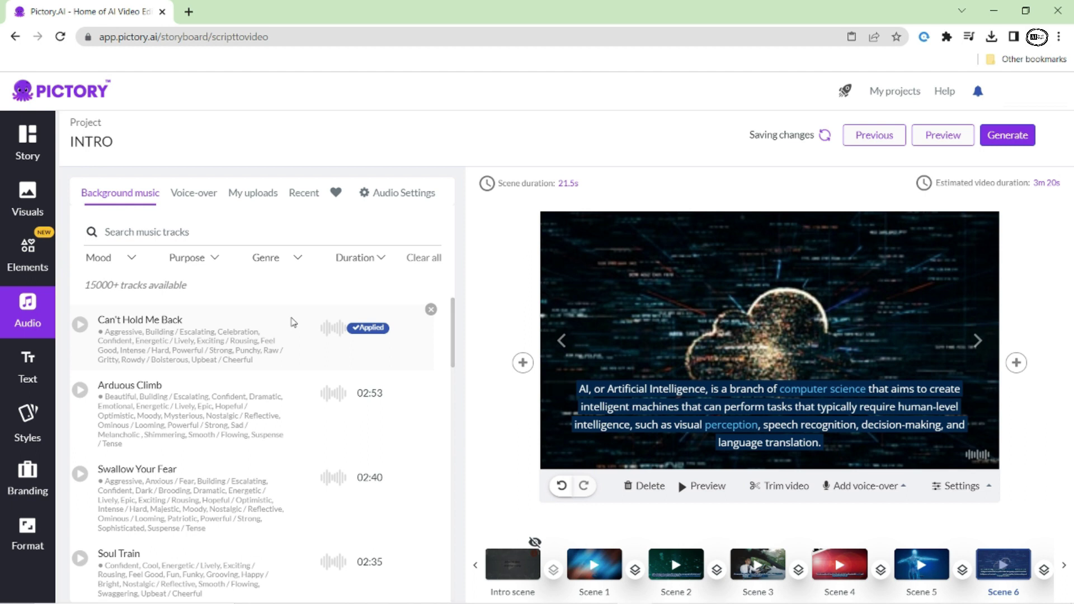
- Apply the US English voice 'Matthew, male' and preview Scenes 1, 2 and 6
left_click(193, 192)
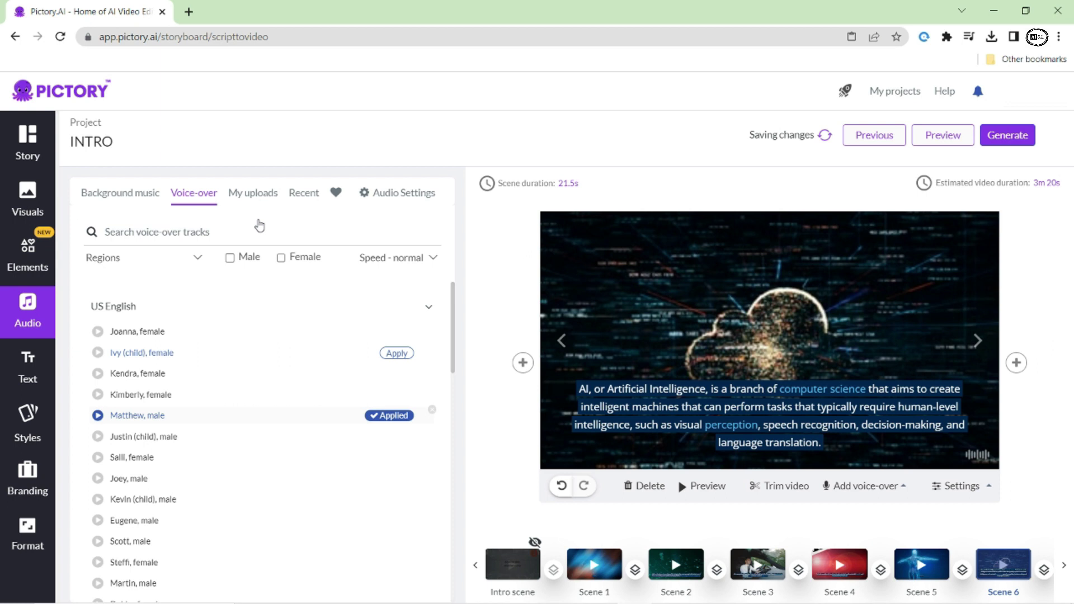
left_click(846, 487)
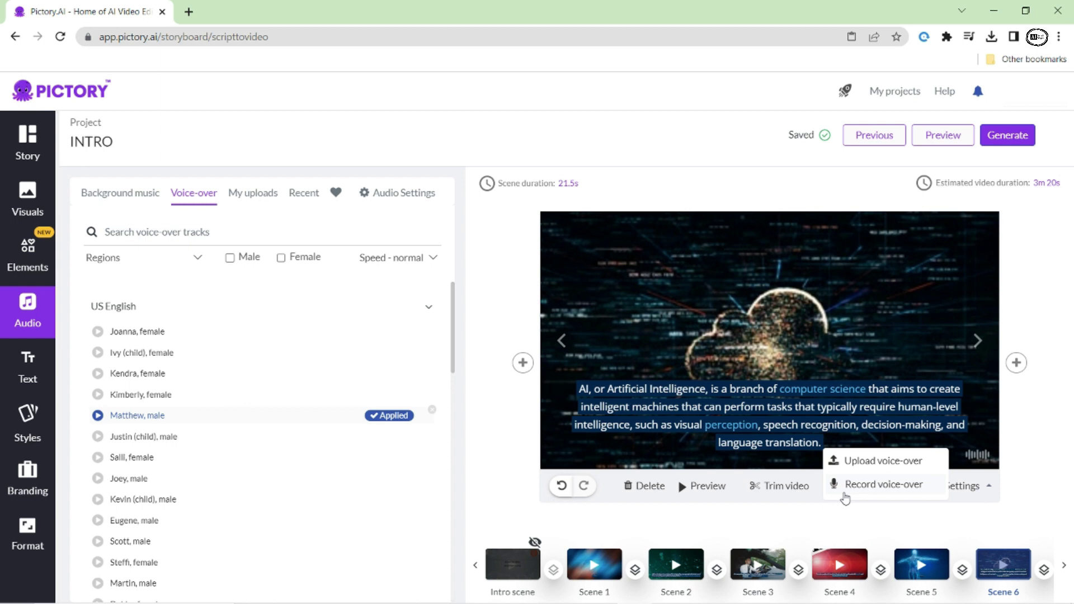
left_click(594, 564)
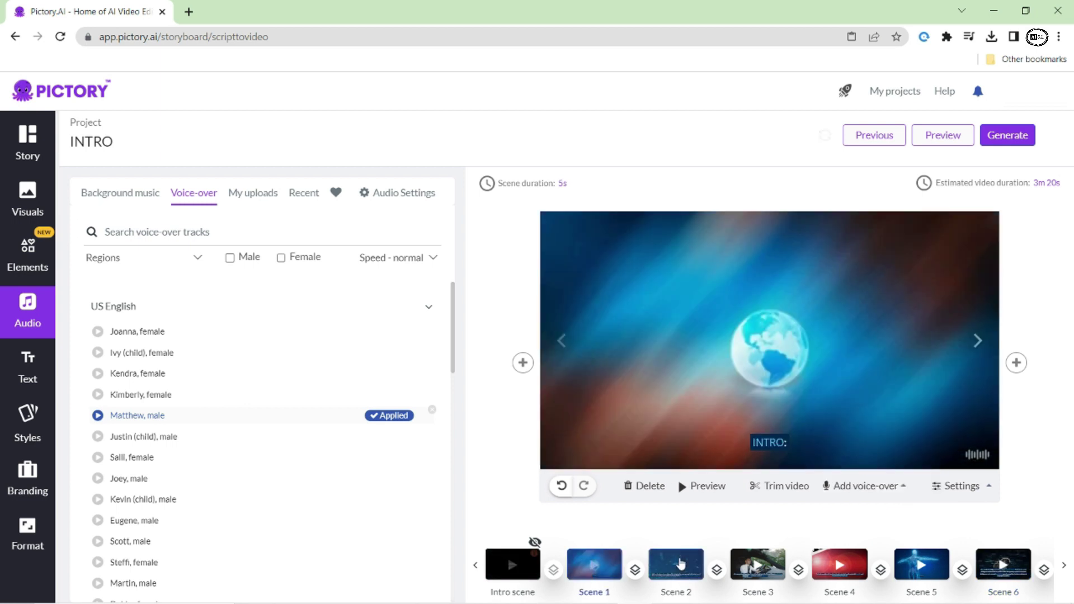
left_click(680, 564)
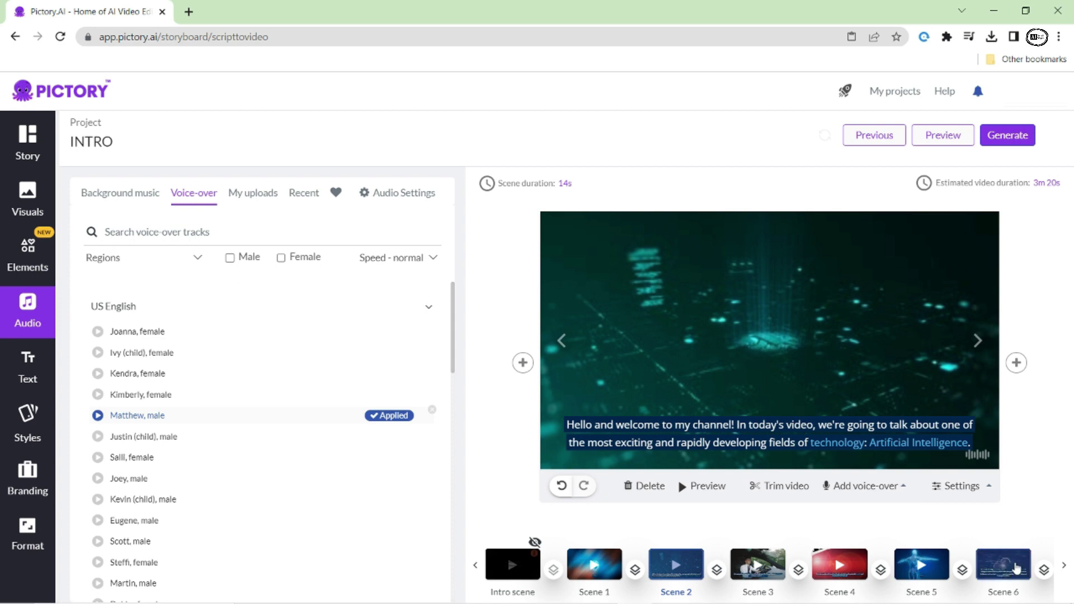
left_click(1016, 568)
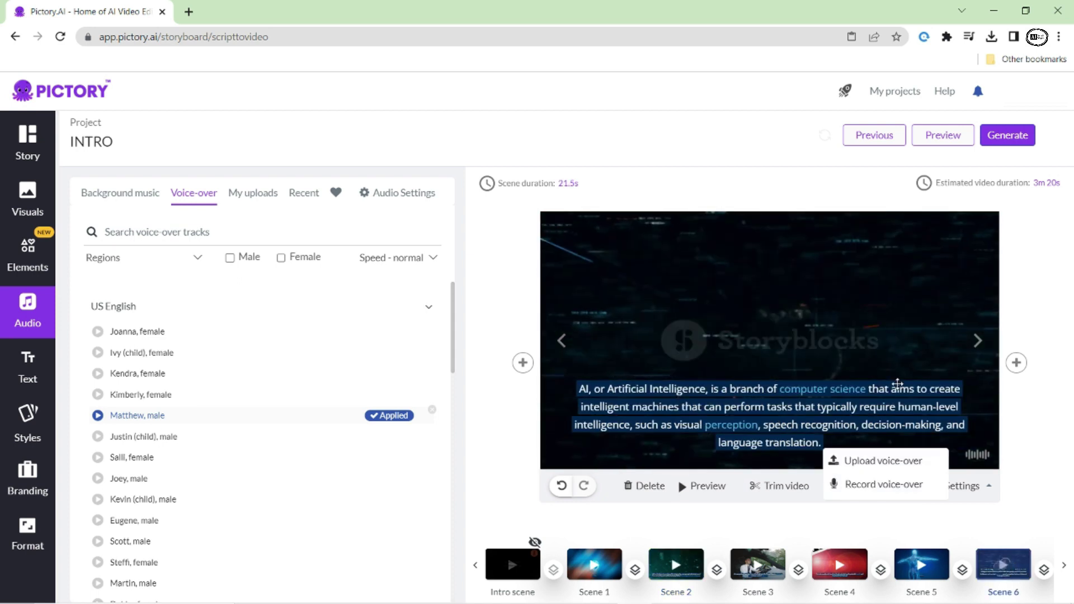
- Generate the final video and download it to the computer
mouse_move(1017, 138)
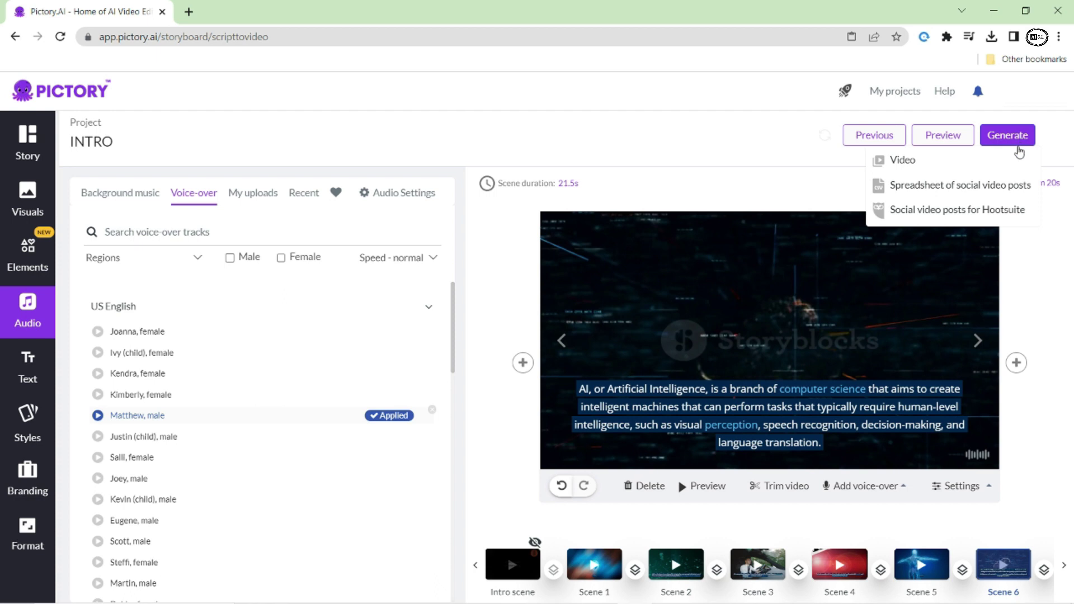
left_click(1017, 167)
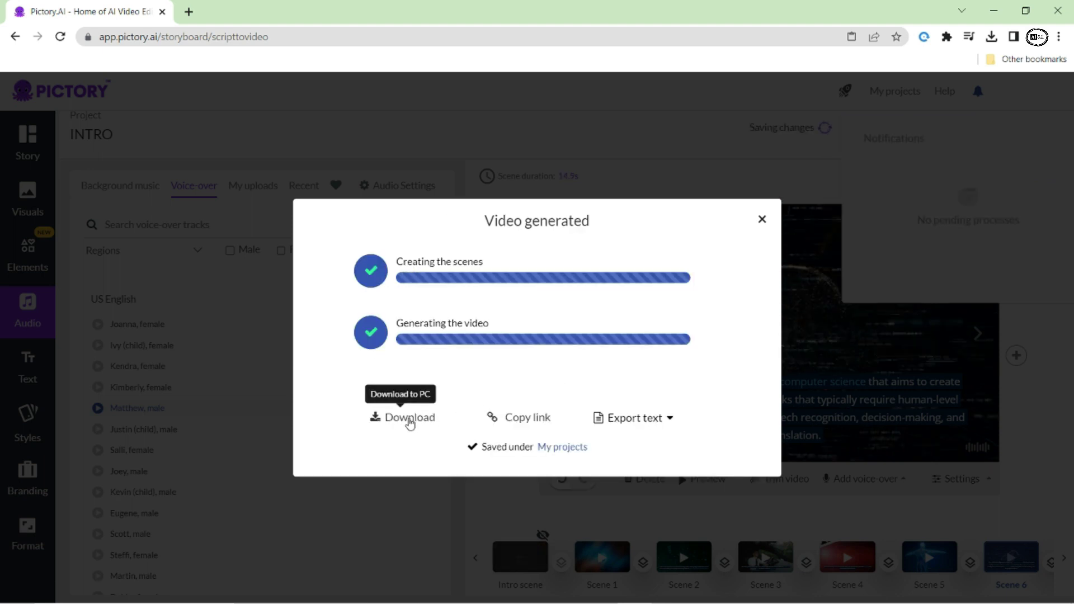
left_click(410, 423)
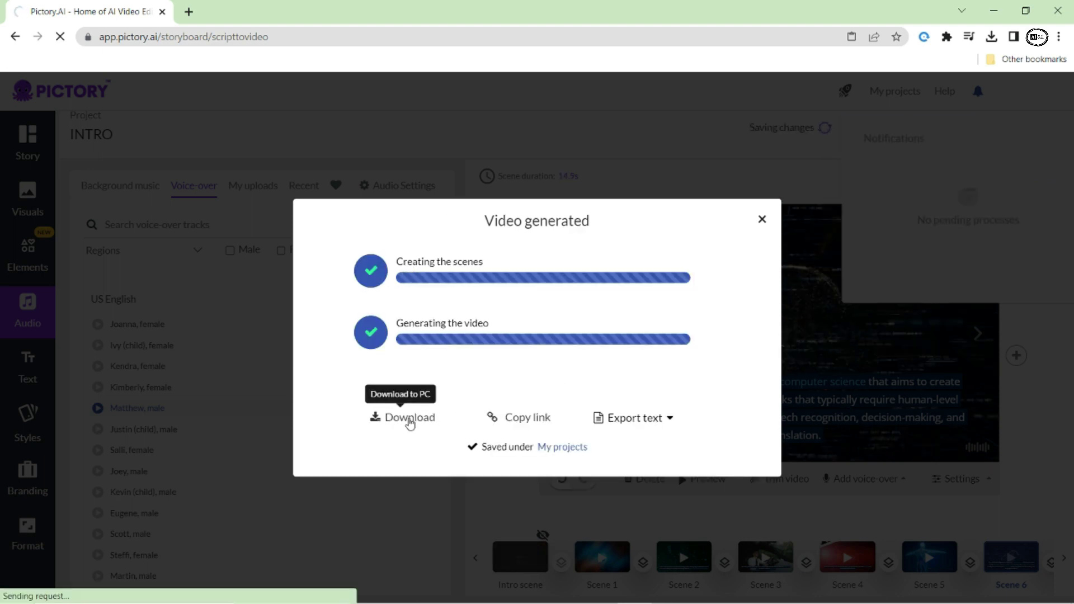